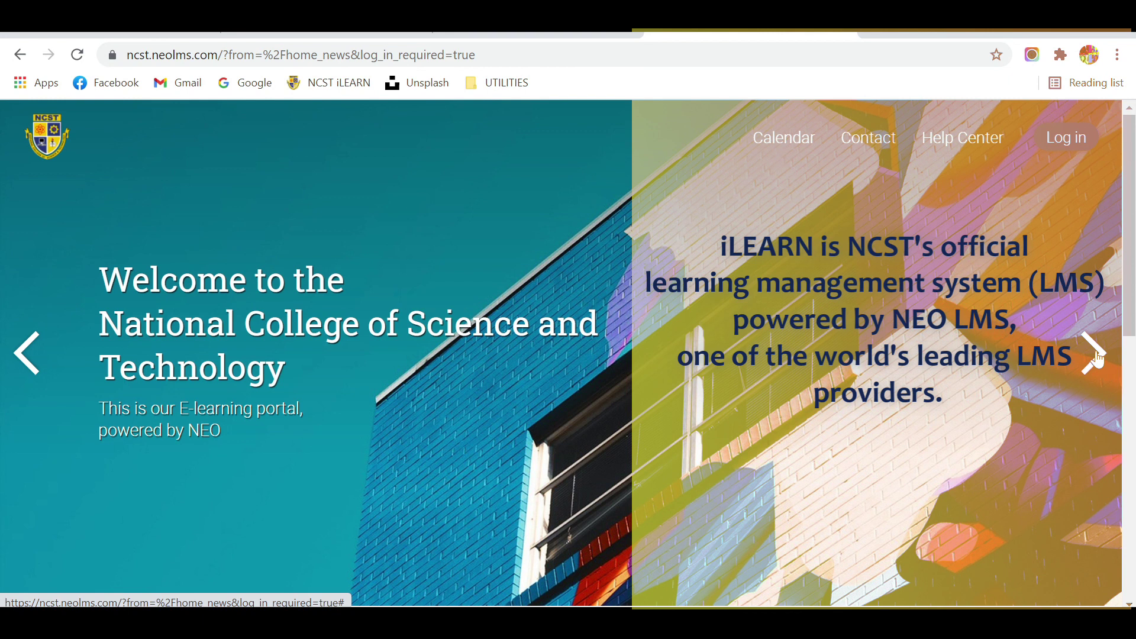
Step: Cycle the iLEARN home slideshow through Catalog, Easy and enjoyable, Follow your passion, and back to welcome
{"action": "left_click", "coordinate": [1096, 358]}
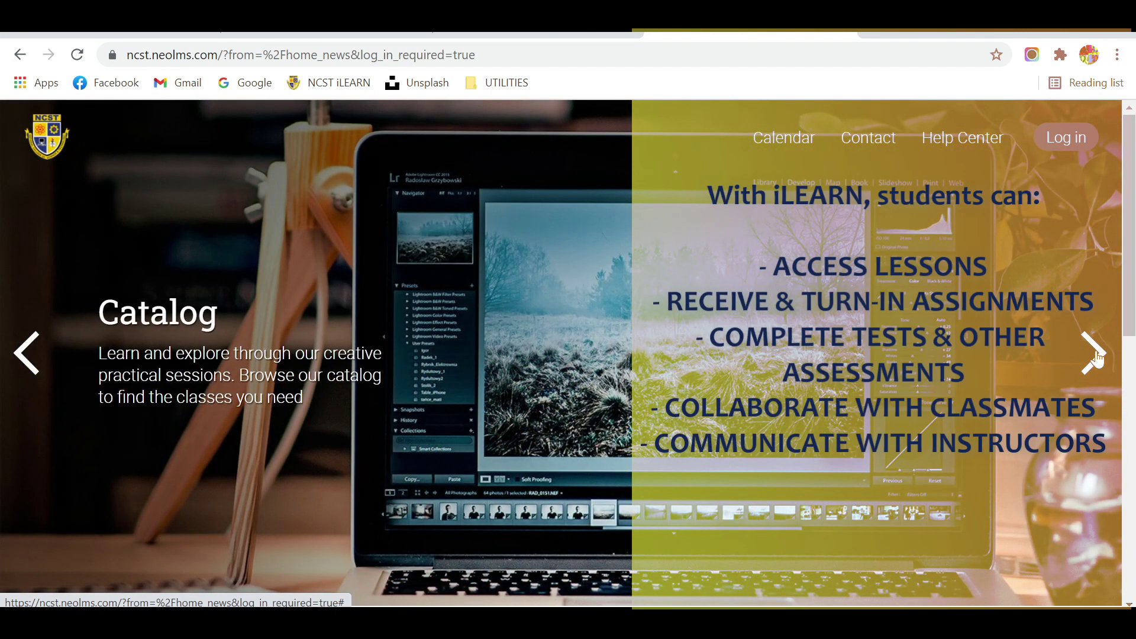
{"action": "left_click", "coordinate": [1096, 358]}
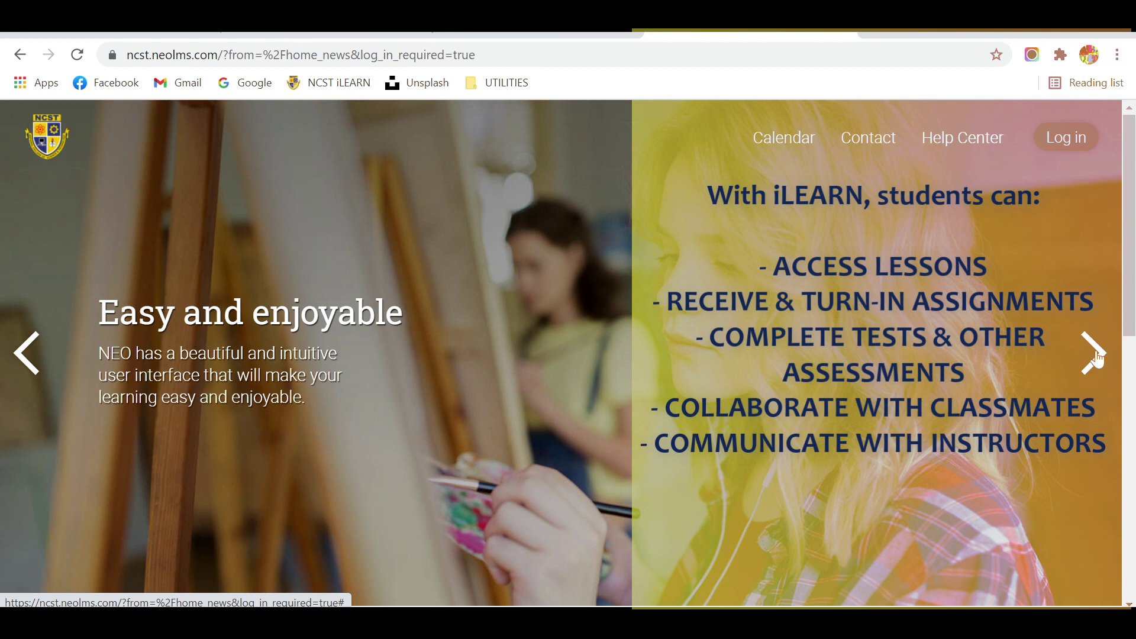
{"action": "left_click", "coordinate": [1096, 357]}
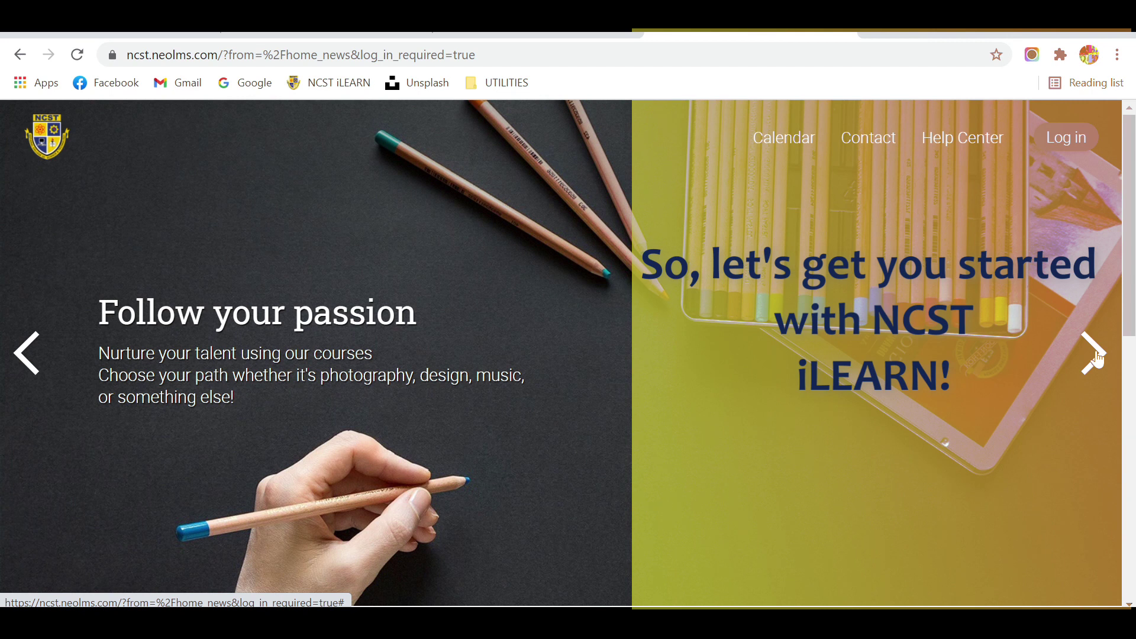
{"action": "left_click", "coordinate": [1096, 357]}
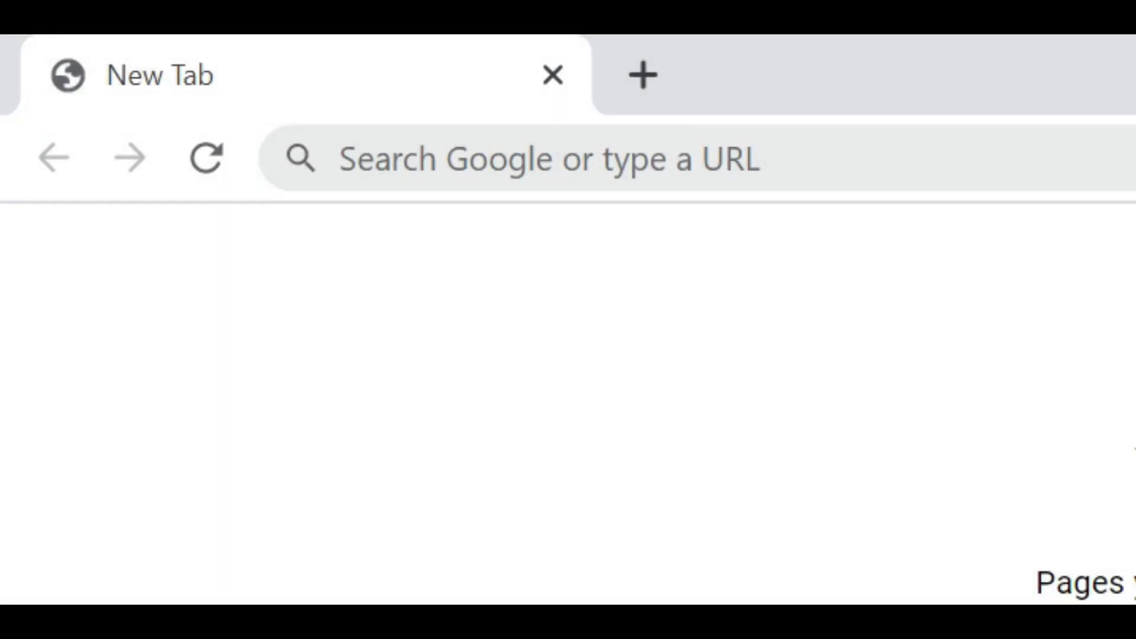
Step: Go to mail.google.com in the new tab
{"action": "left_click", "coordinate": [793, 171]}
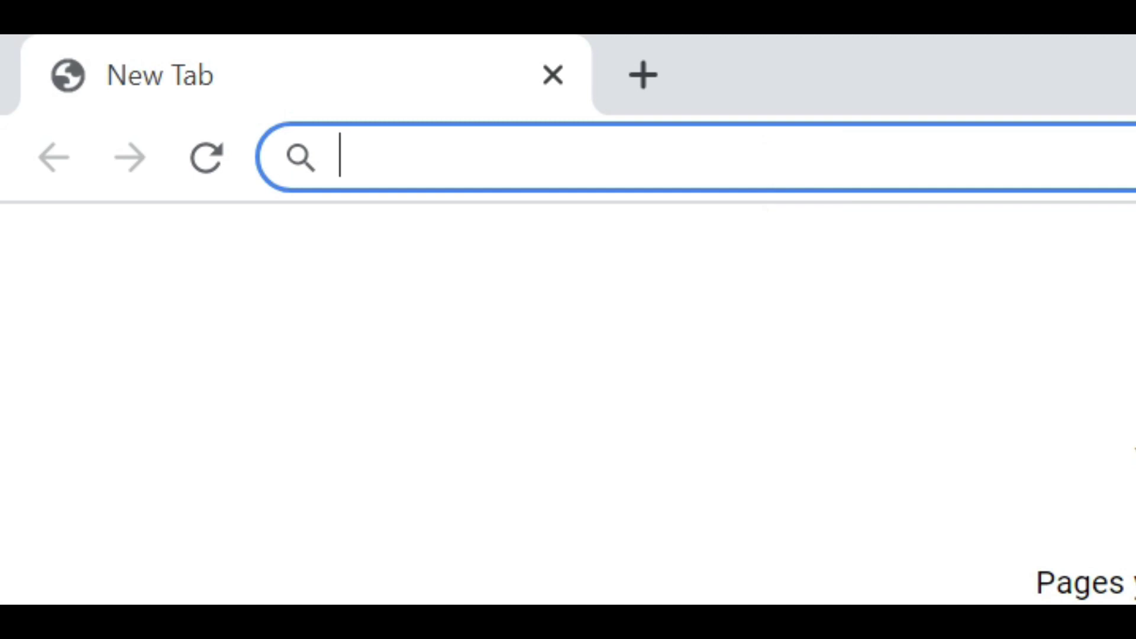
{"action": "type", "text": "mail"}
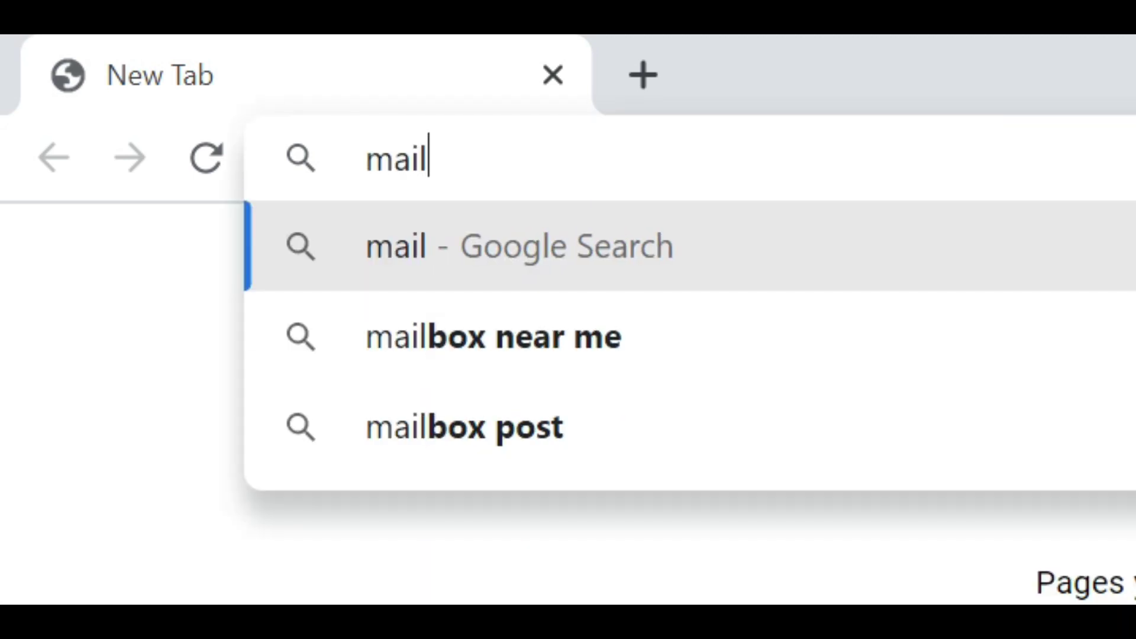
{"action": "type", "text": ".googl"}
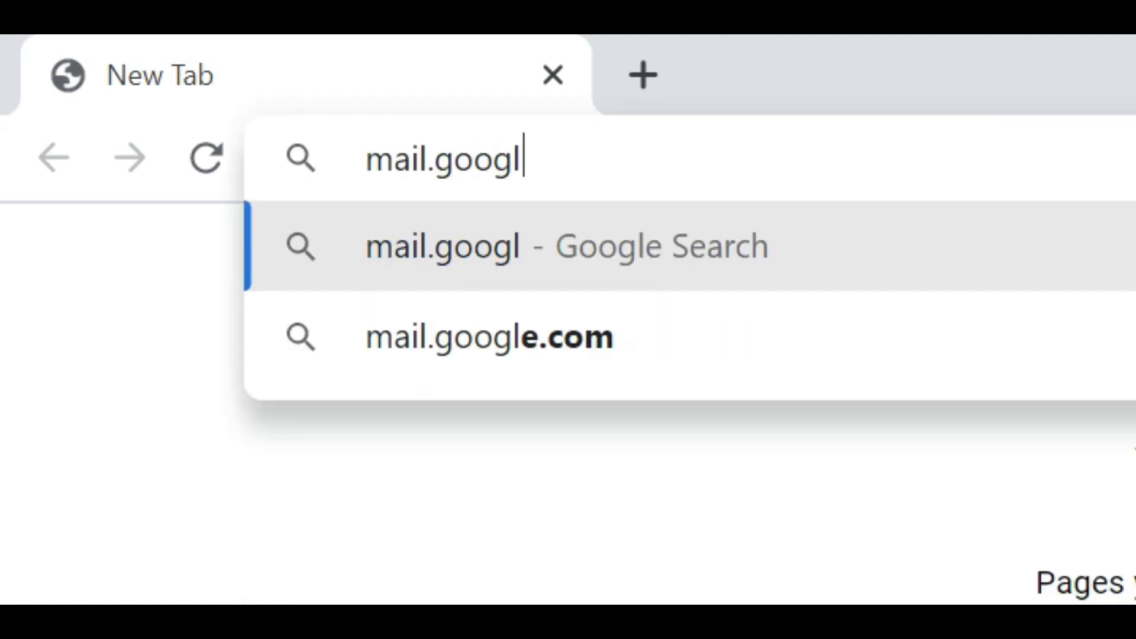
{"action": "type", "text": "e.com"}
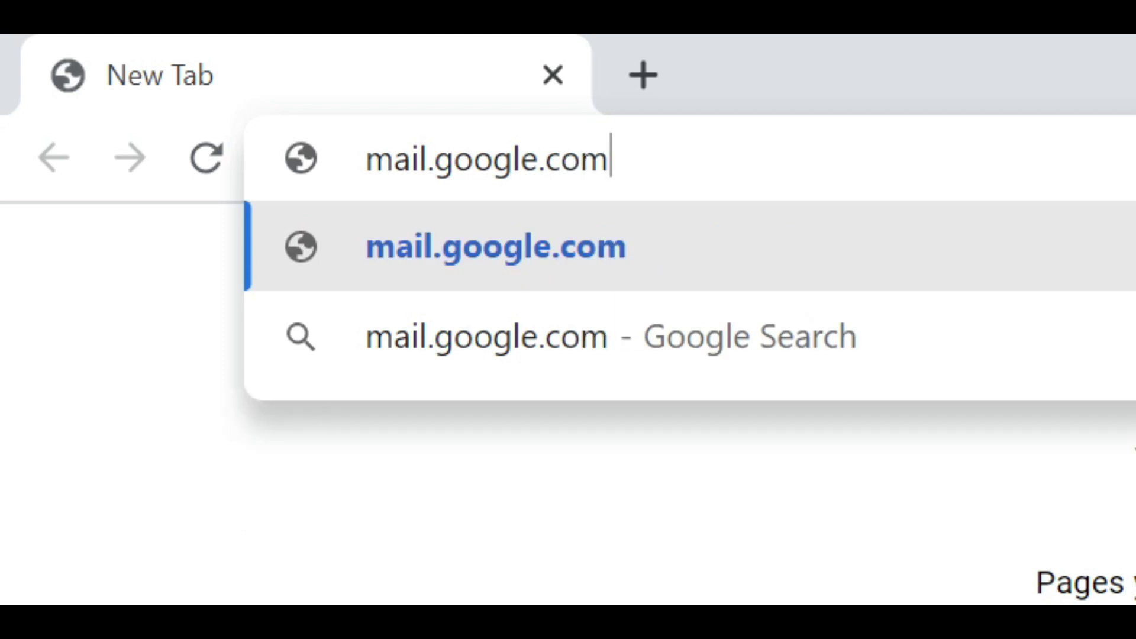
{"action": "key", "text": "Return"}
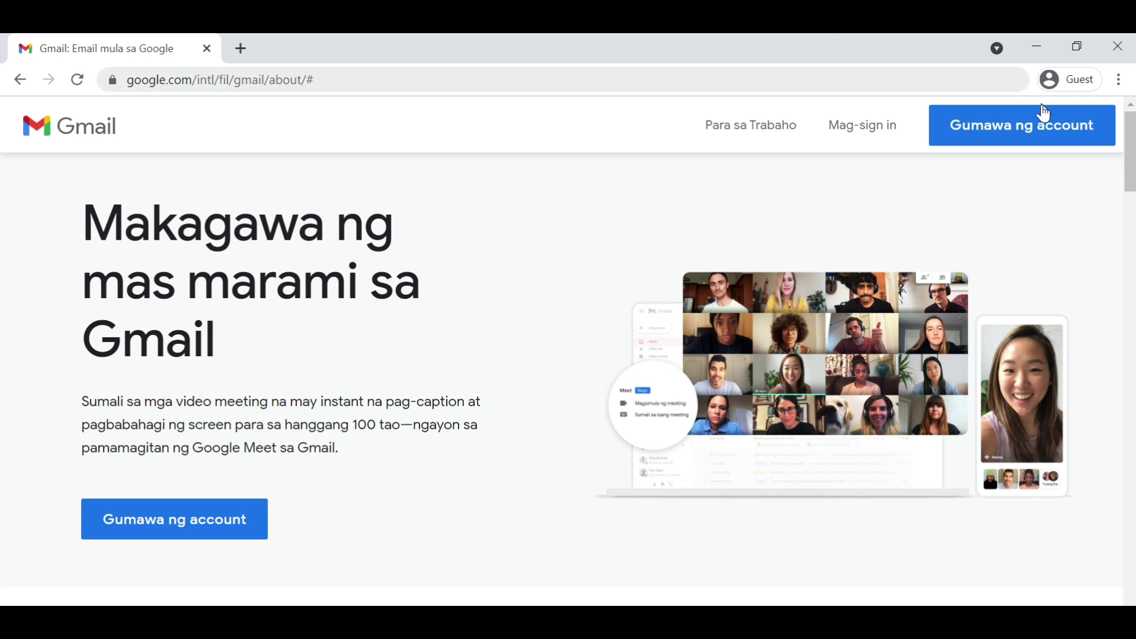
Step: Sign in to Google with the school account's email address and its current password
{"action": "left_click", "coordinate": [879, 136]}
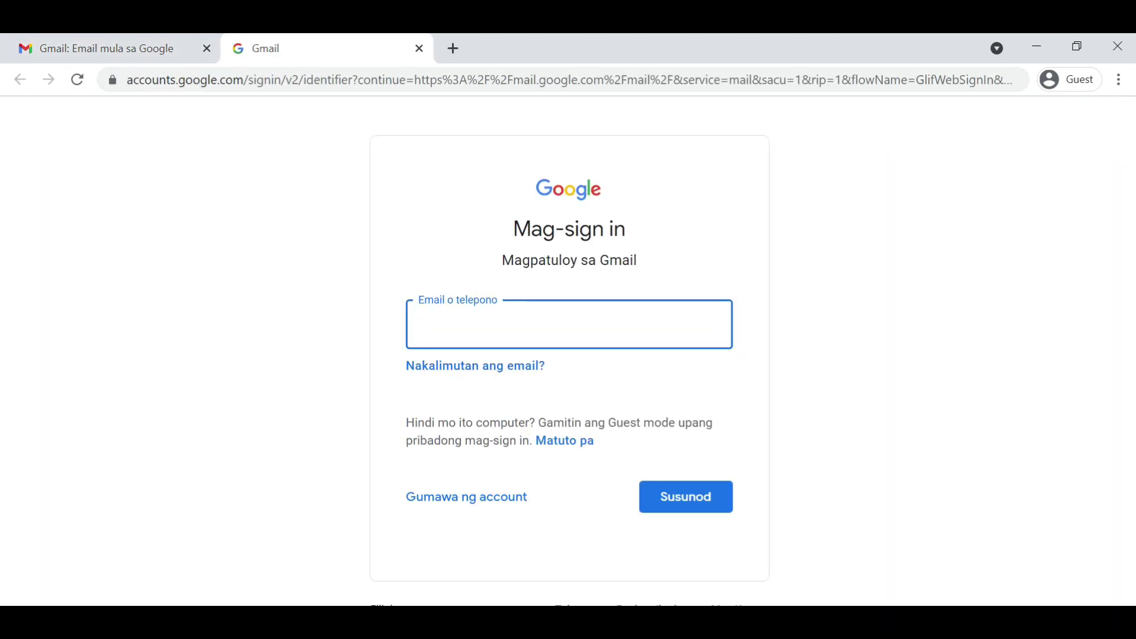
{"action": "left_click", "coordinate": [491, 323]}
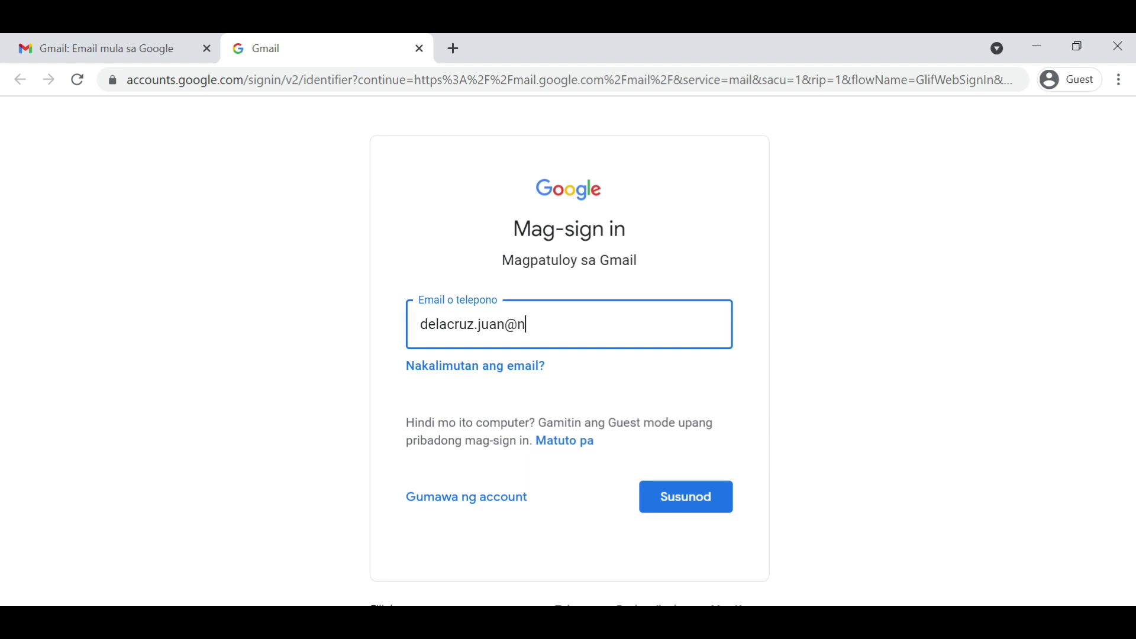
{"action": "left_click", "coordinate": [676, 504]}
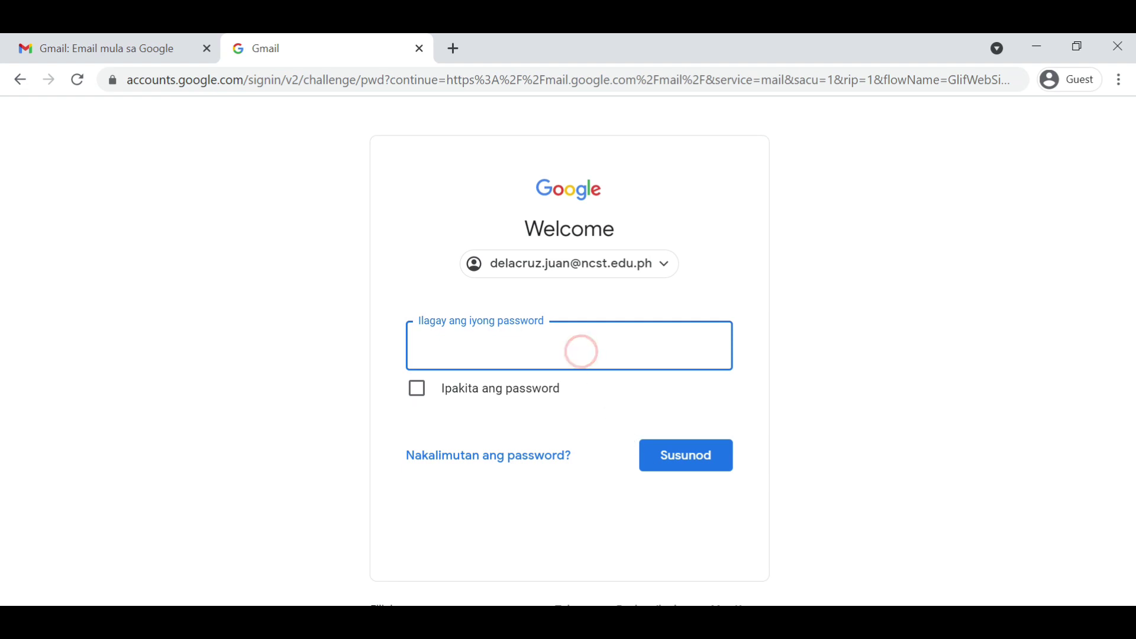
{"action": "type", "text": "••••••••"}
{"action": "left_click", "coordinate": [672, 472]}
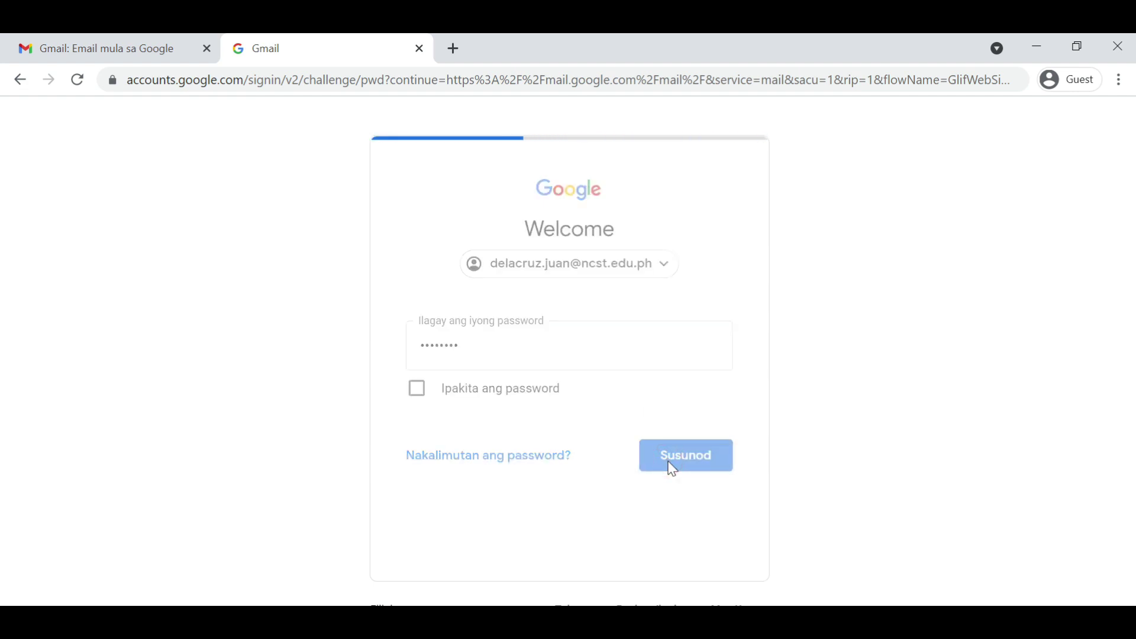
Step: Enter the new strong password in both the password and Kumpirmahin fields, then submit
{"action": "type", "text": "•"}
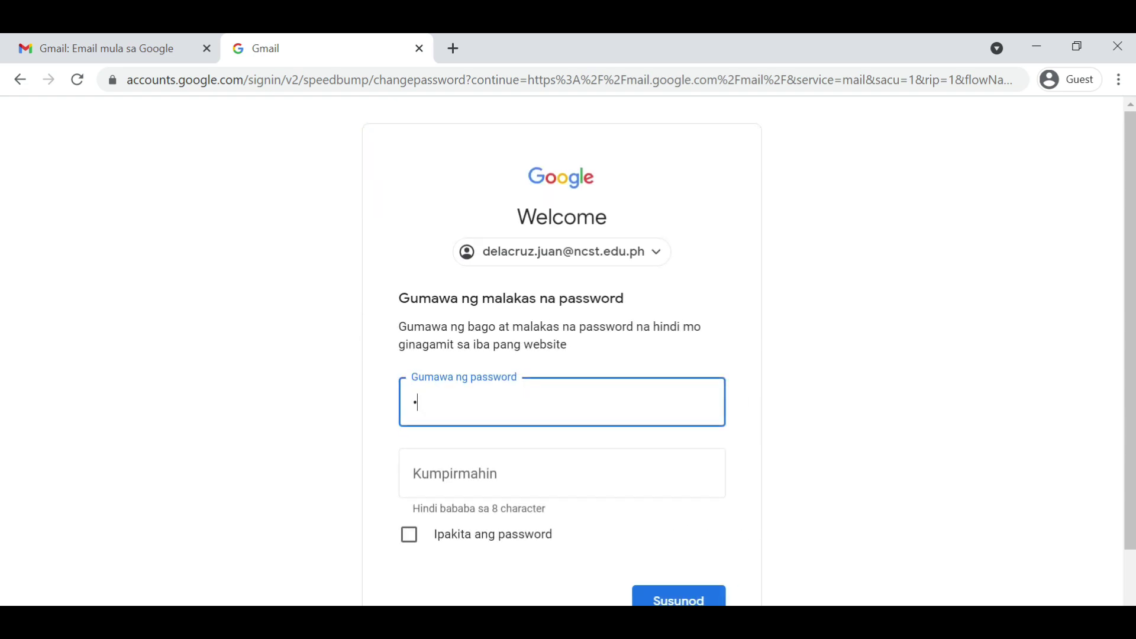
{"action": "type", "text": "•••••••••"}
{"action": "left_click", "coordinate": [559, 480]}
{"action": "type", "text": "••••••••••"}
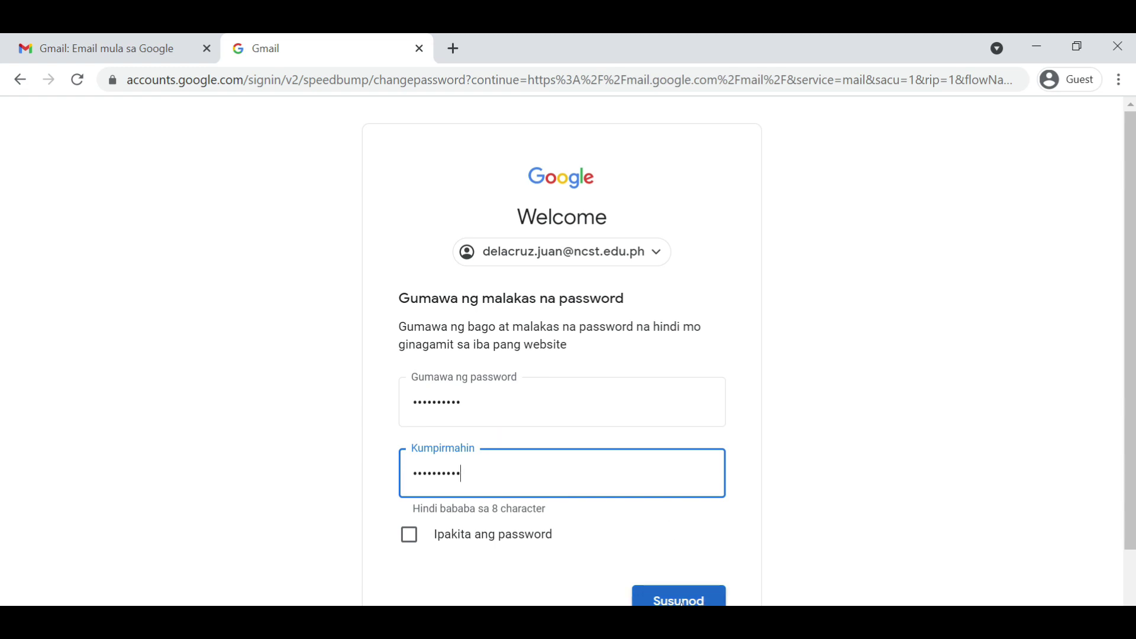
{"action": "left_click", "coordinate": [680, 601]}
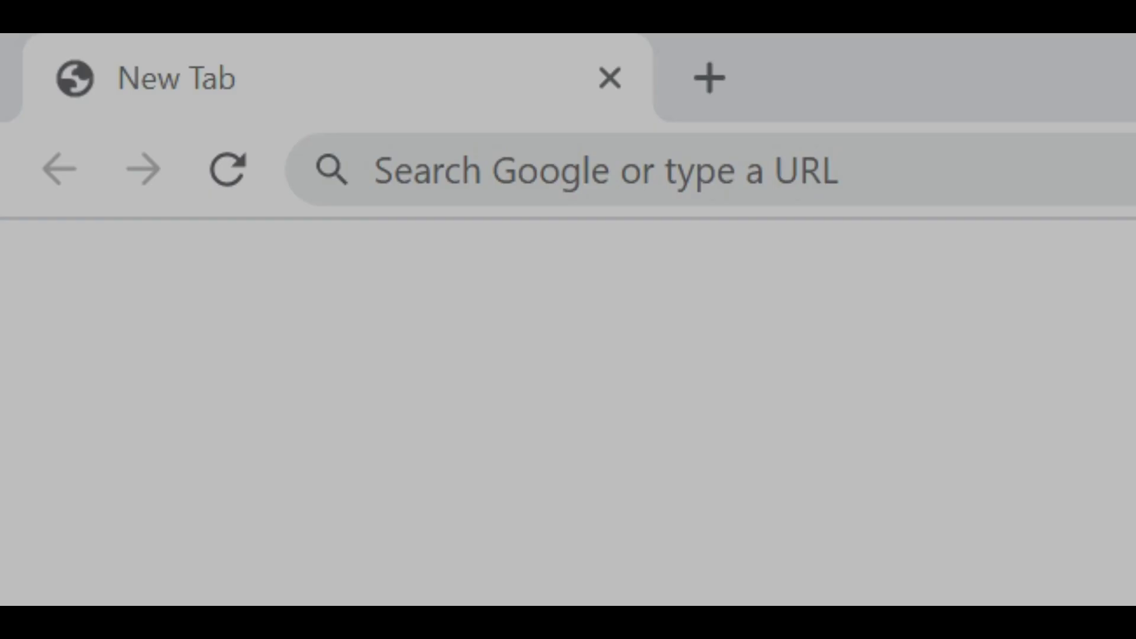
Step: Load ncst.neolms.com, the NCST iLEARN site
{"action": "left_click", "coordinate": [901, 168]}
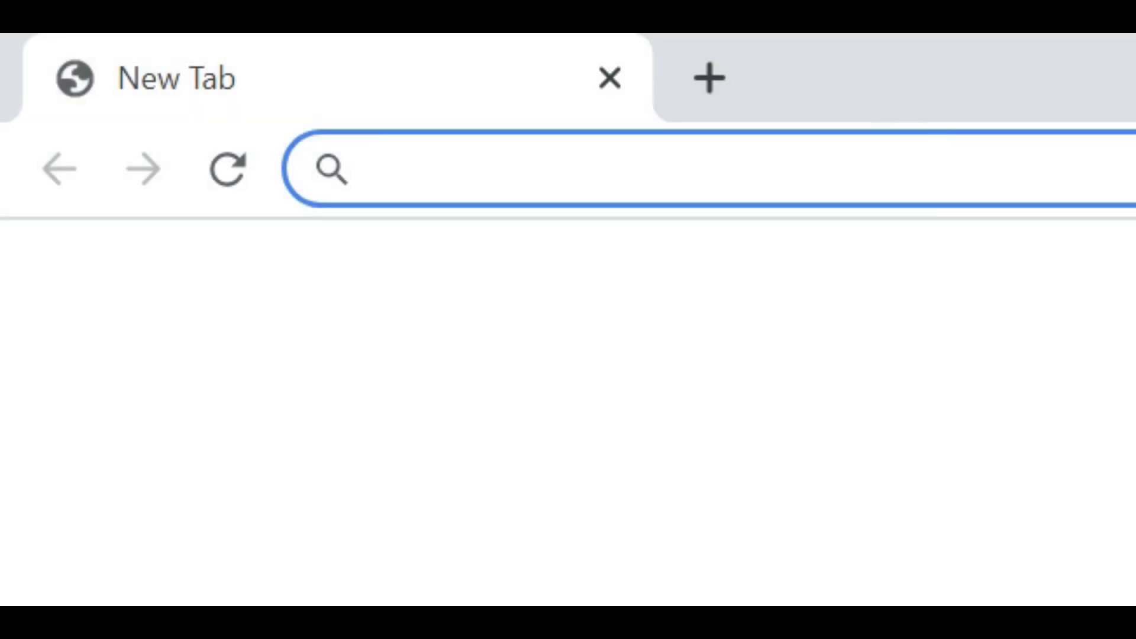
{"action": "type", "text": "ncst."}
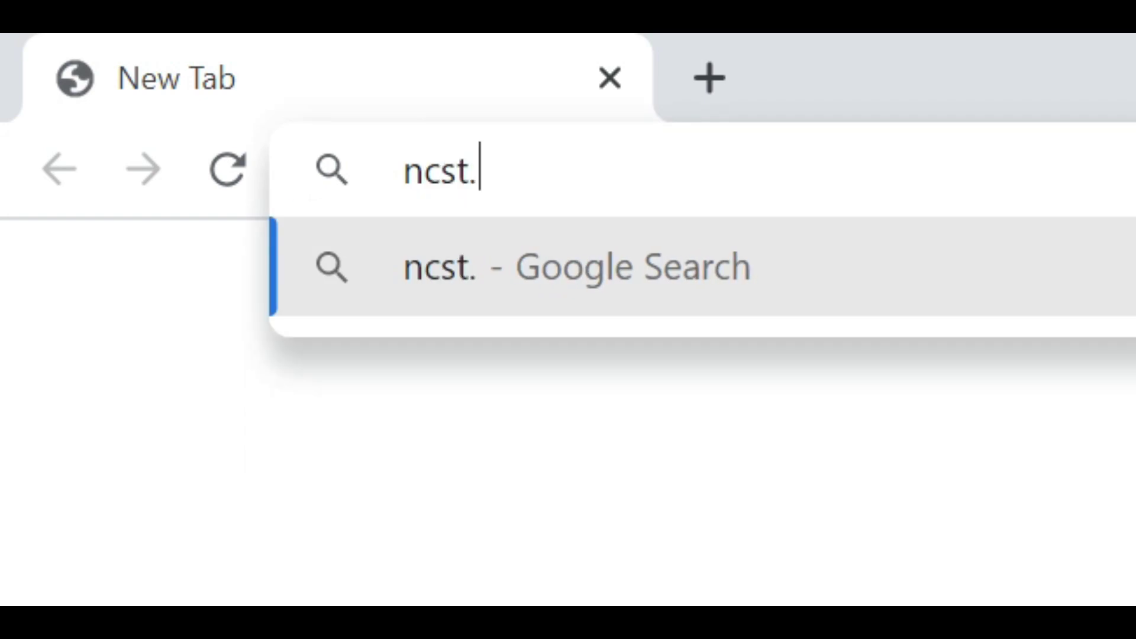
{"action": "type", "text": "neolms.com"}
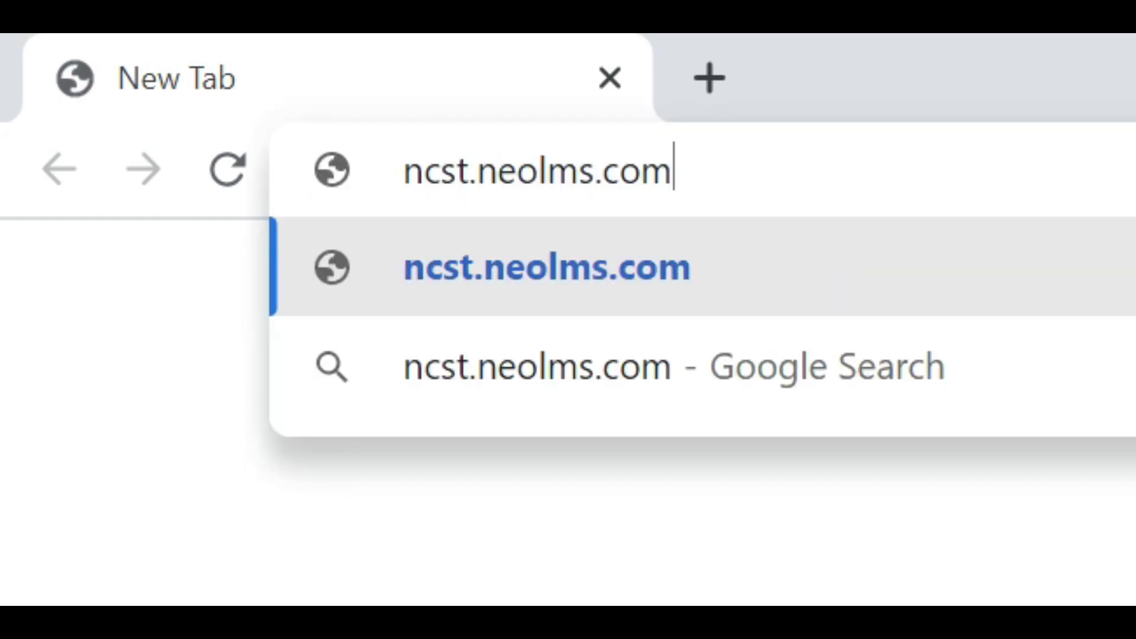
{"action": "key", "text": "Return"}
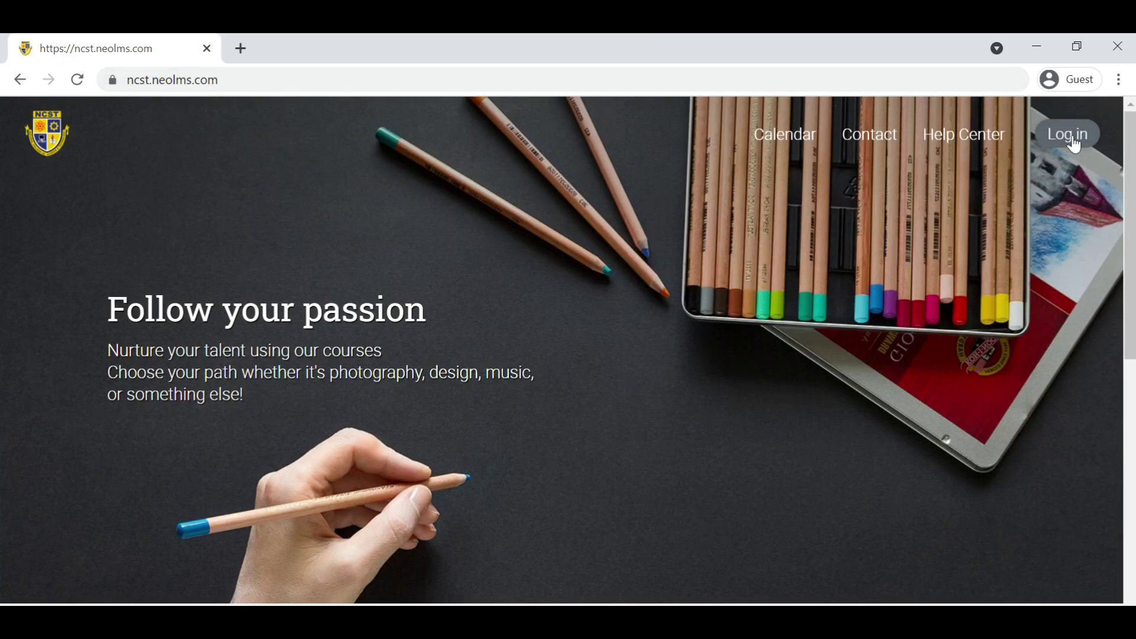
Step: Log in to iLEARN with Google using the school account and approve NEO LMS access with Payagan
{"action": "left_click", "coordinate": [1079, 134]}
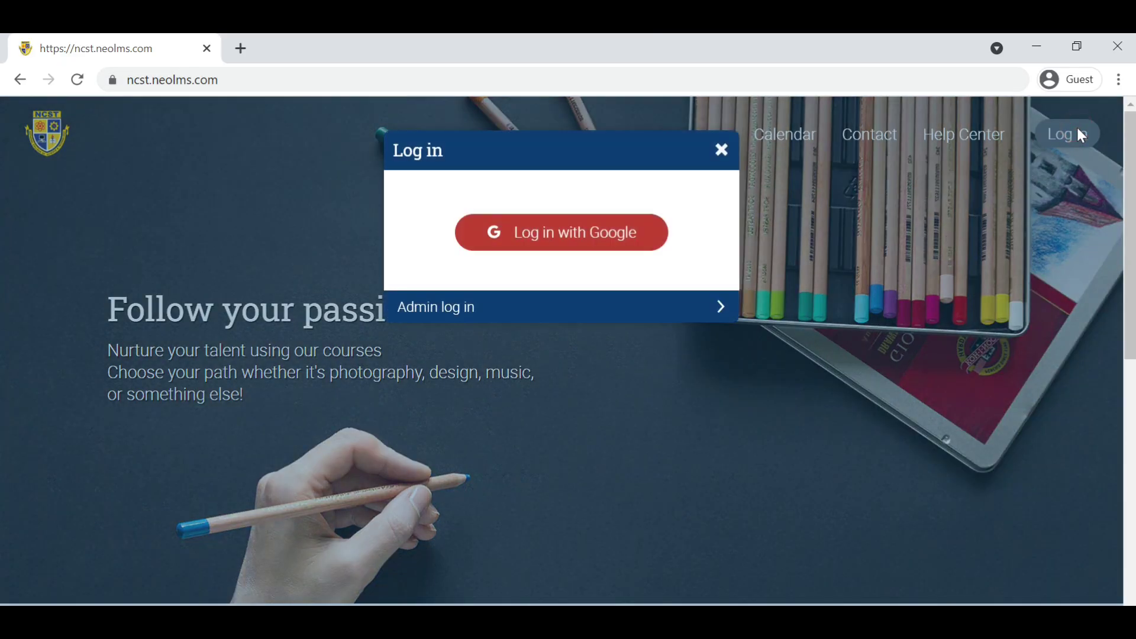
{"action": "left_click", "coordinate": [580, 246]}
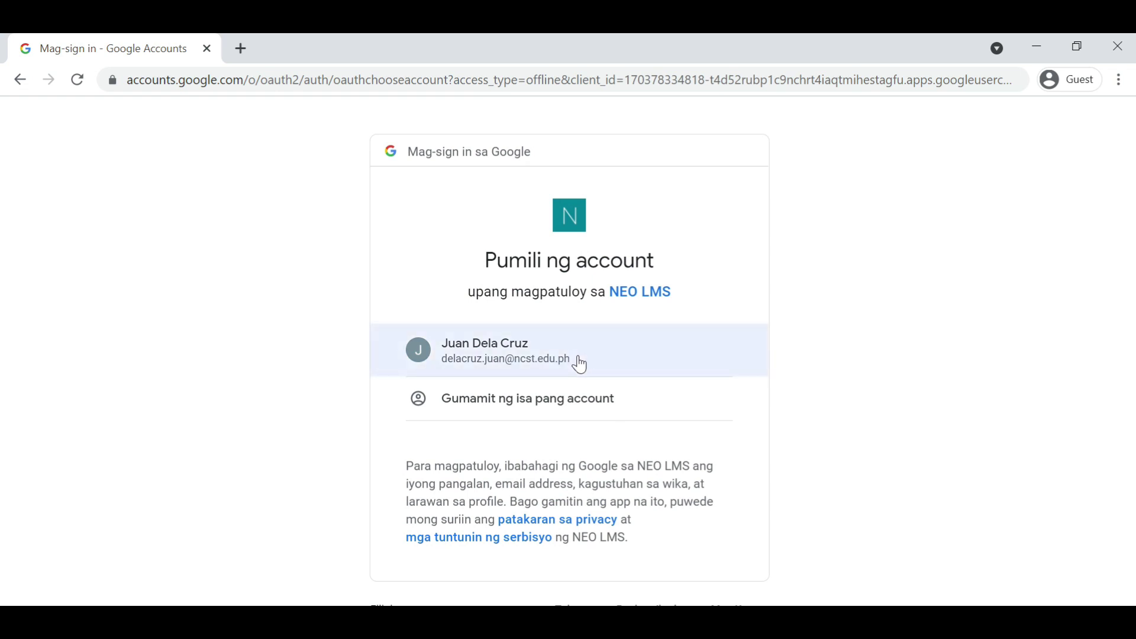
{"action": "left_click", "coordinate": [580, 365]}
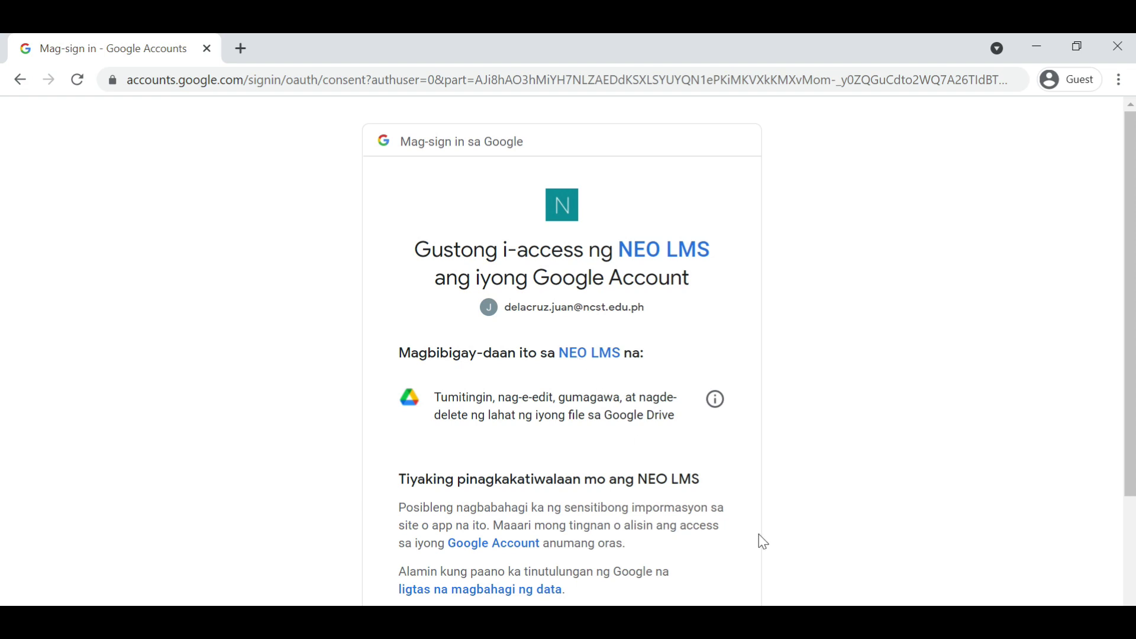
{"action": "scroll", "coordinate": [763, 542], "scroll_direction": "down", "scroll_amount": 2}
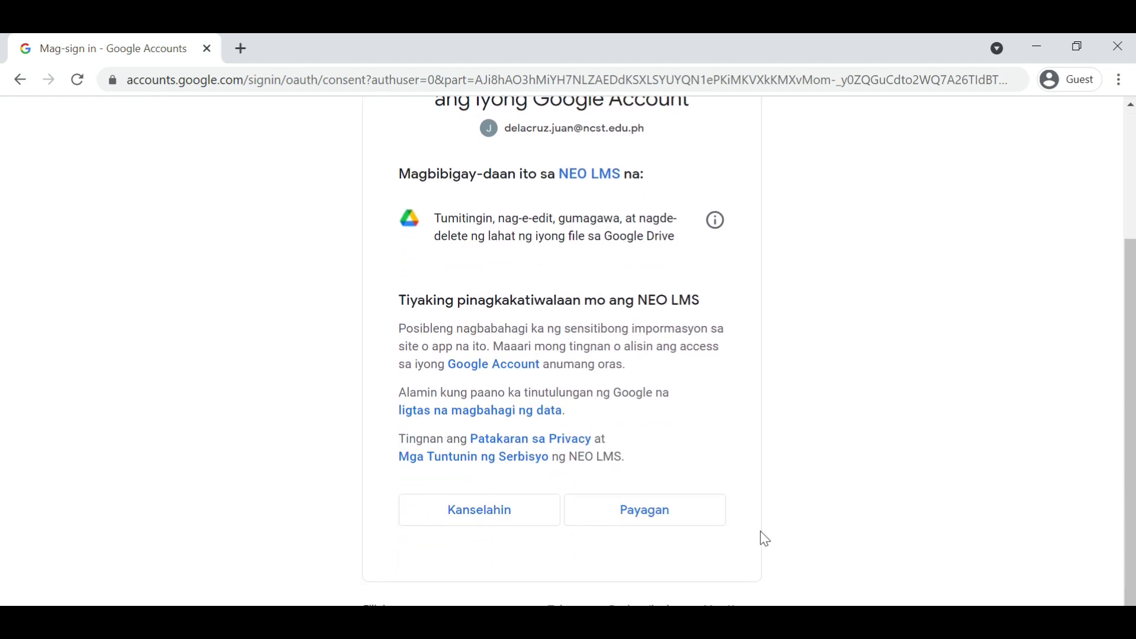
{"action": "left_click", "coordinate": [678, 519]}
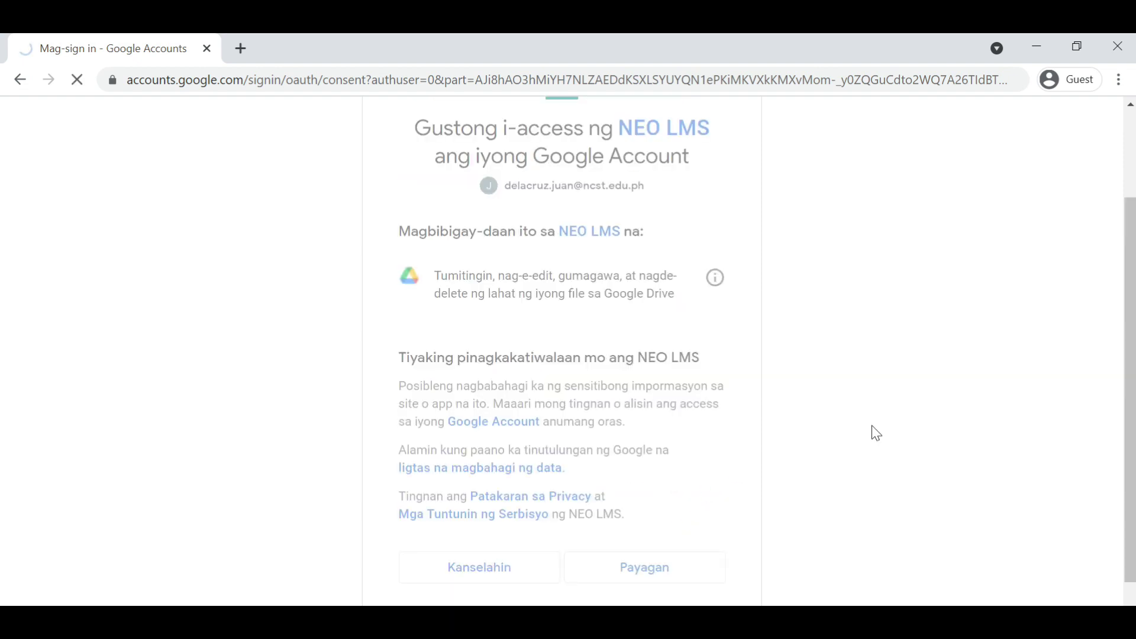